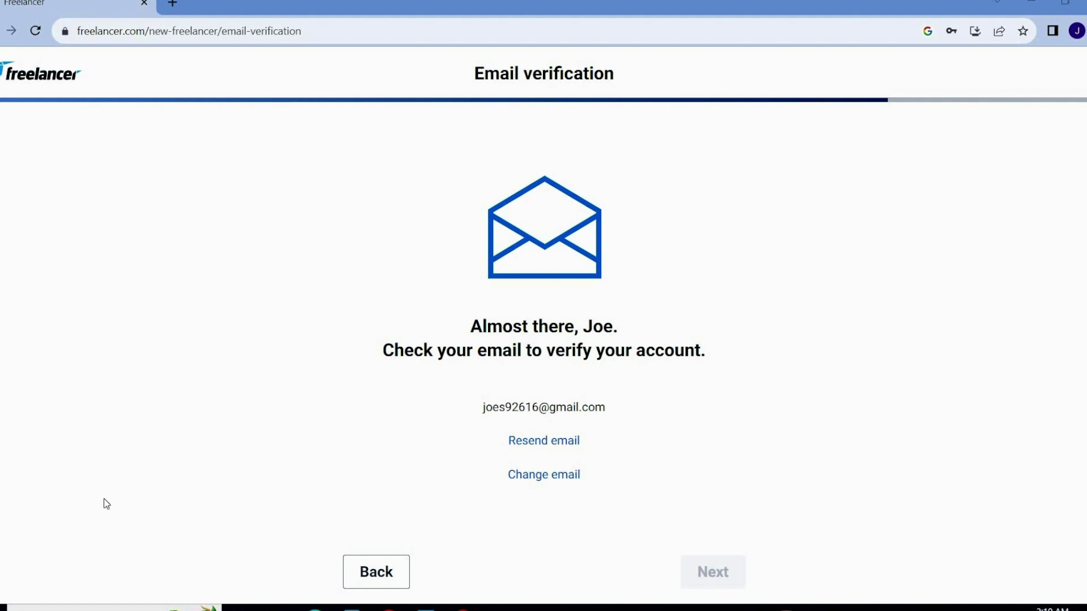
Step: Open a new browser tab and go to the Gmail inbox showing Freelancer's verification email
left_click(173, 5)
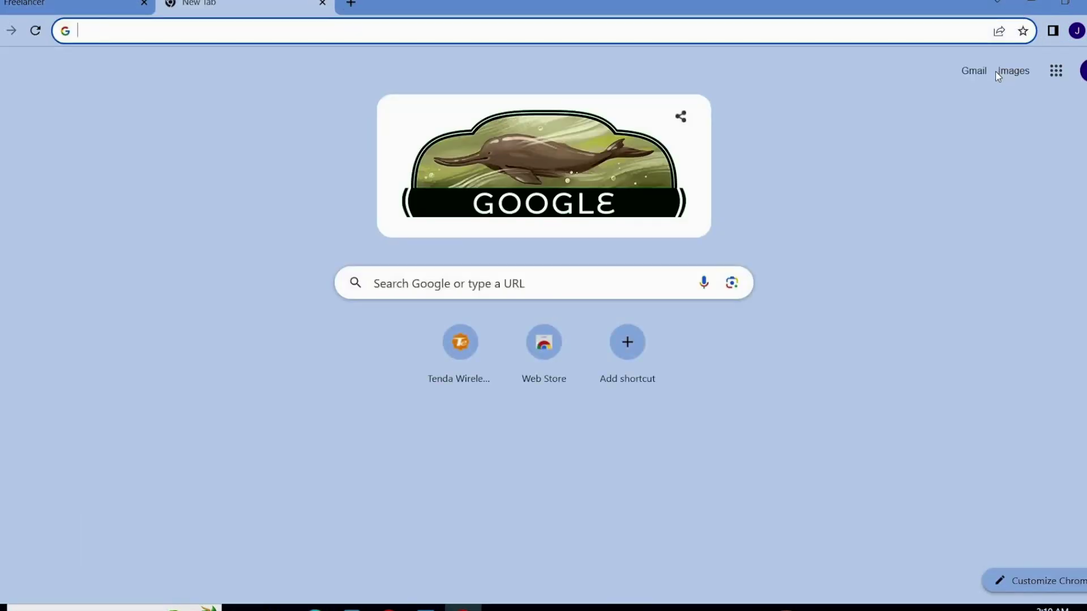
left_click(974, 70)
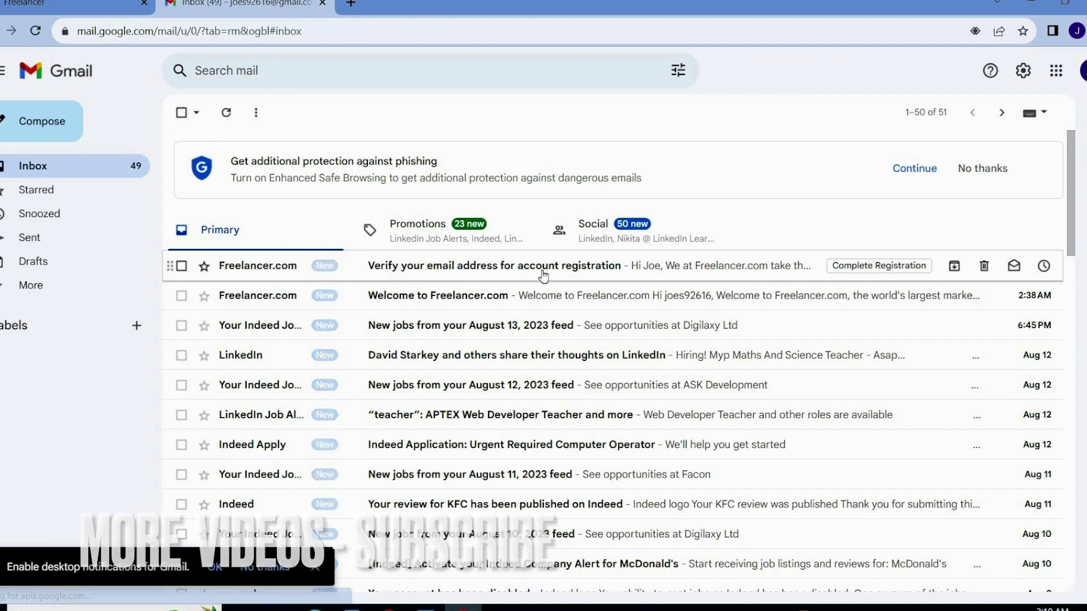
Step: Open Freelancer's 'Verify your email address for account registration' email
left_click(575, 270)
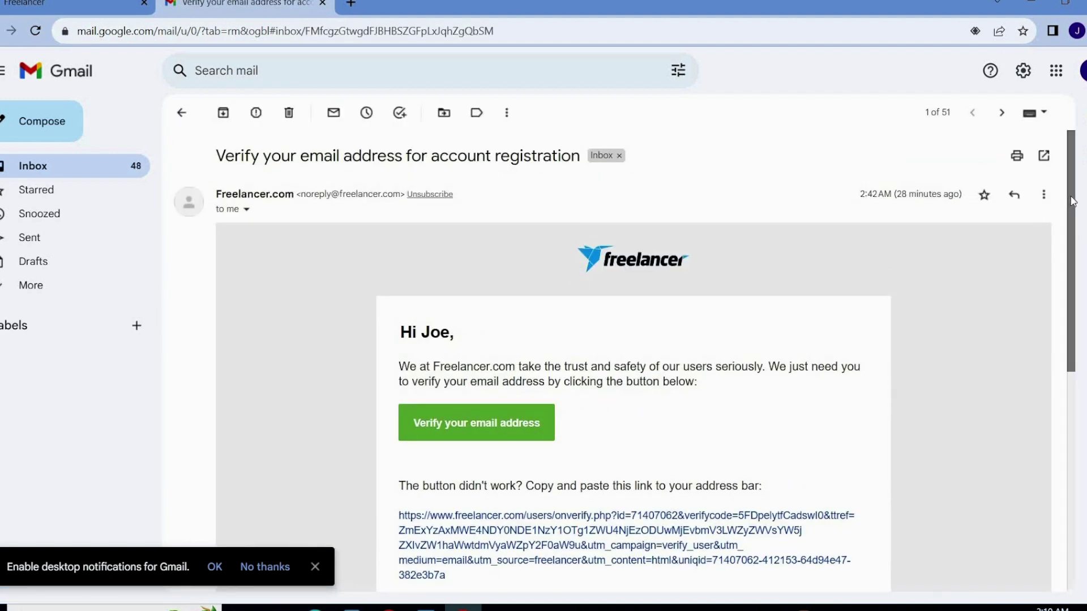
mouse_move(1072, 202)
left_mouse_down()
mouse_move(1072, 315)
mouse_move(1072, 289)
left_mouse_up()
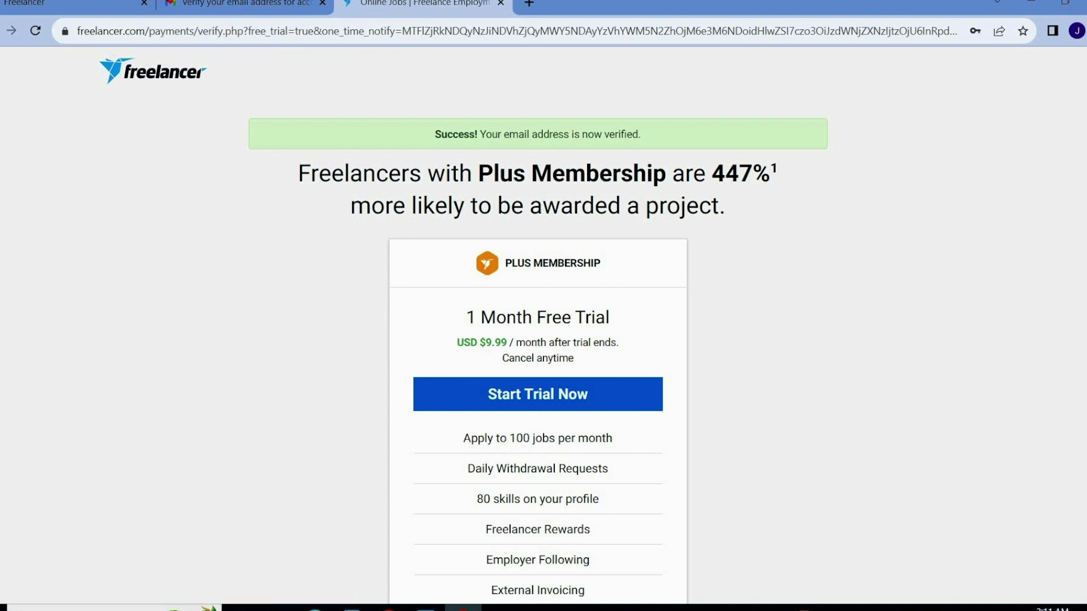
scroll(544, 339, "down", 3)
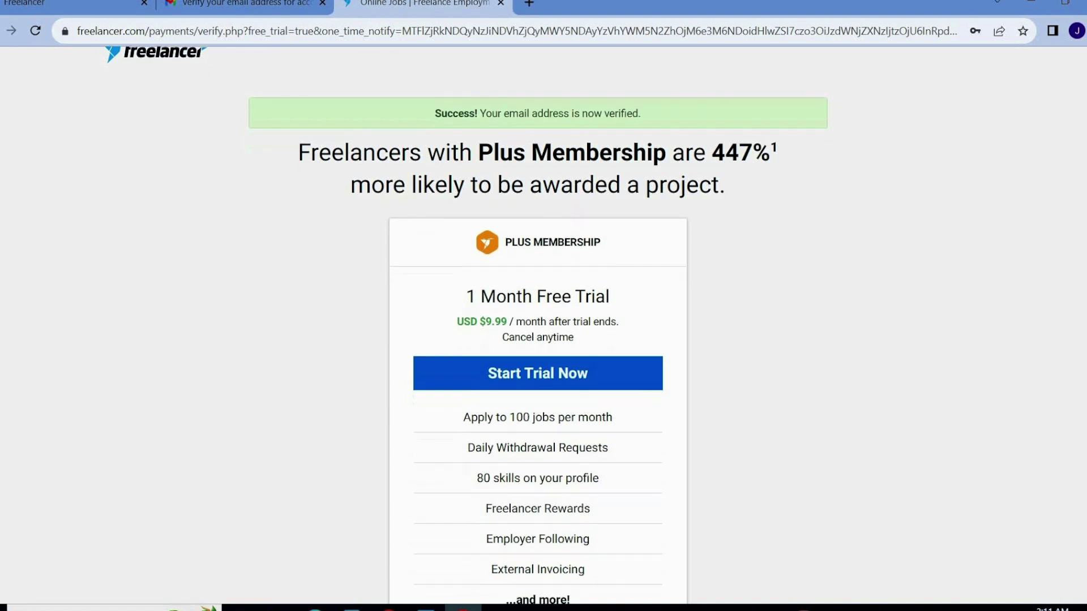
scroll(544, 340, "down", 1)
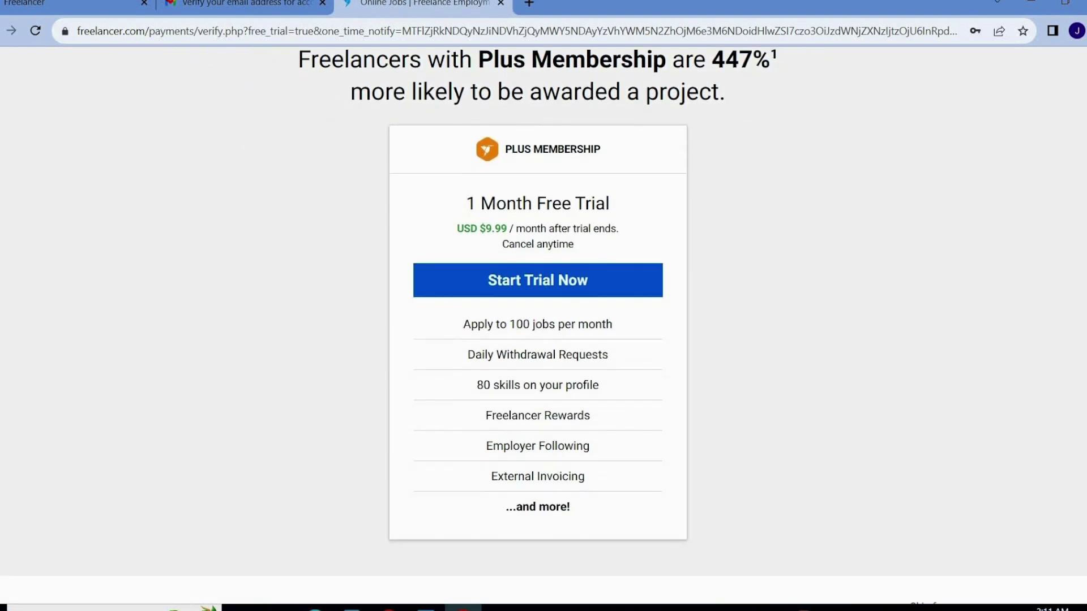
scroll(544, 340, "up", 2)
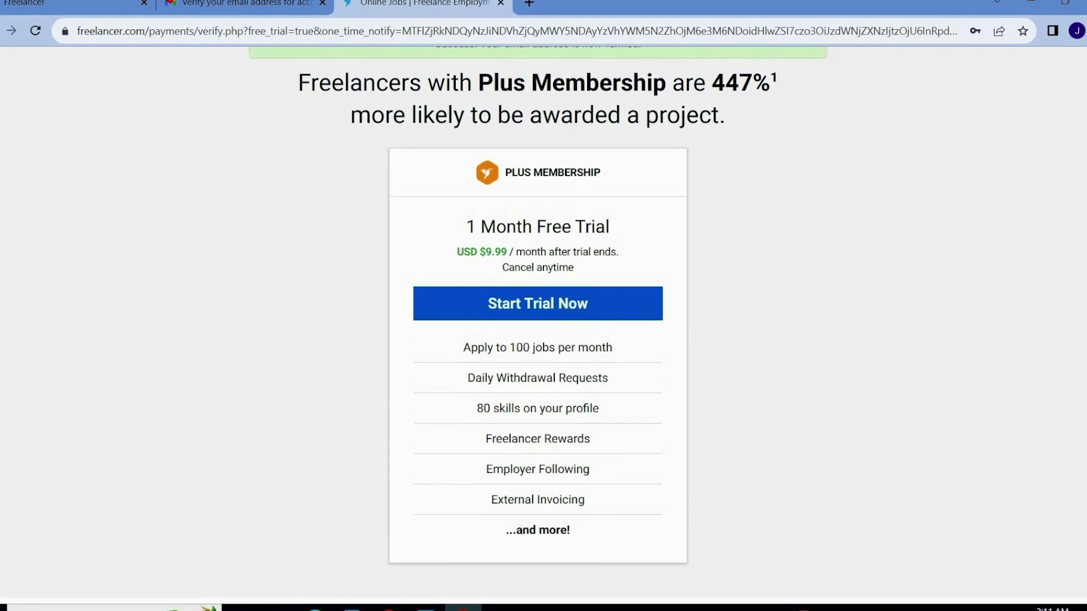
scroll(544, 340, "up", 1)
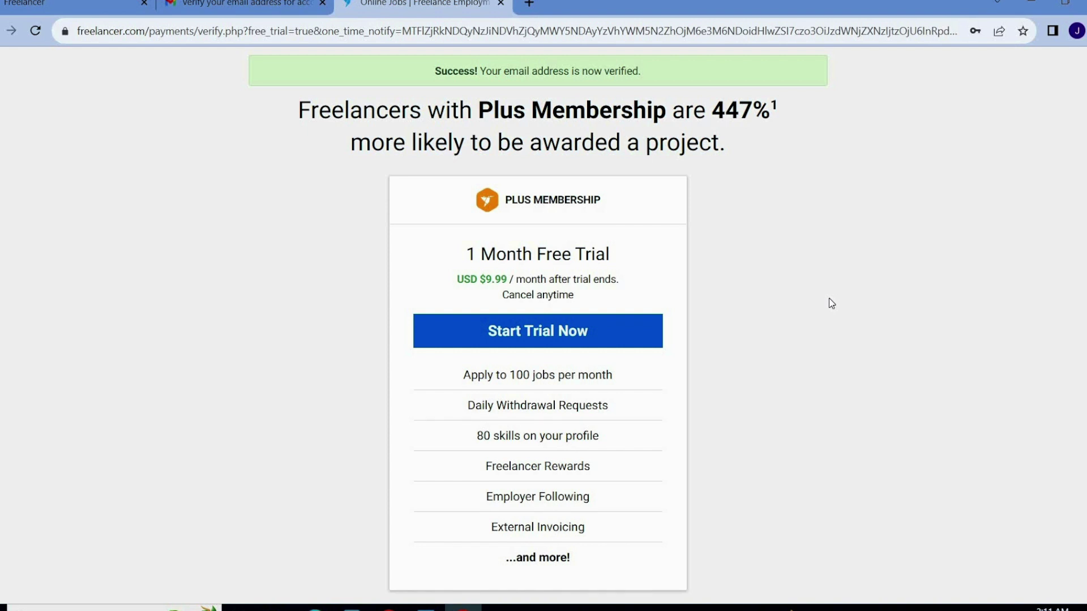
Step: Start the one-month Plus Membership free trial and choose Credit / Debit Card payment verification
left_click(581, 332)
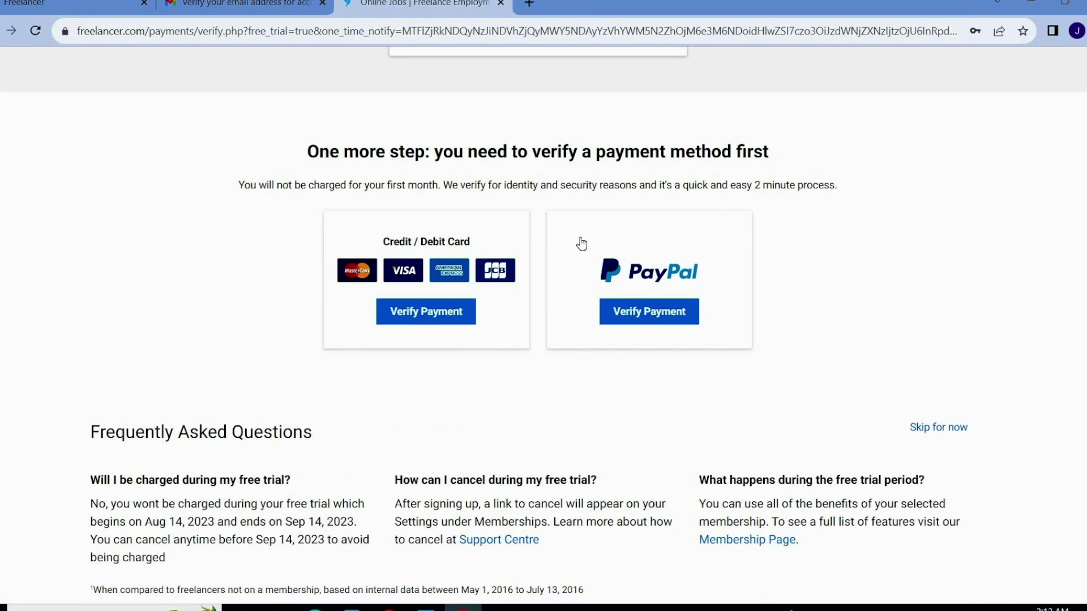
left_click(459, 312)
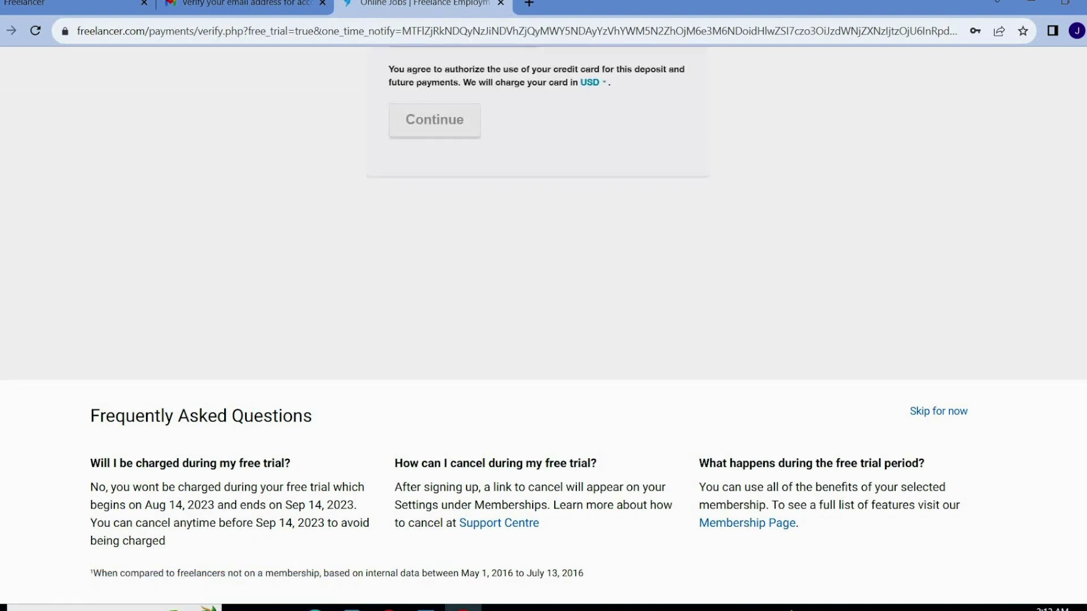
scroll(1067, 94, "up", 5)
scroll(1066, 94, "up", 5)
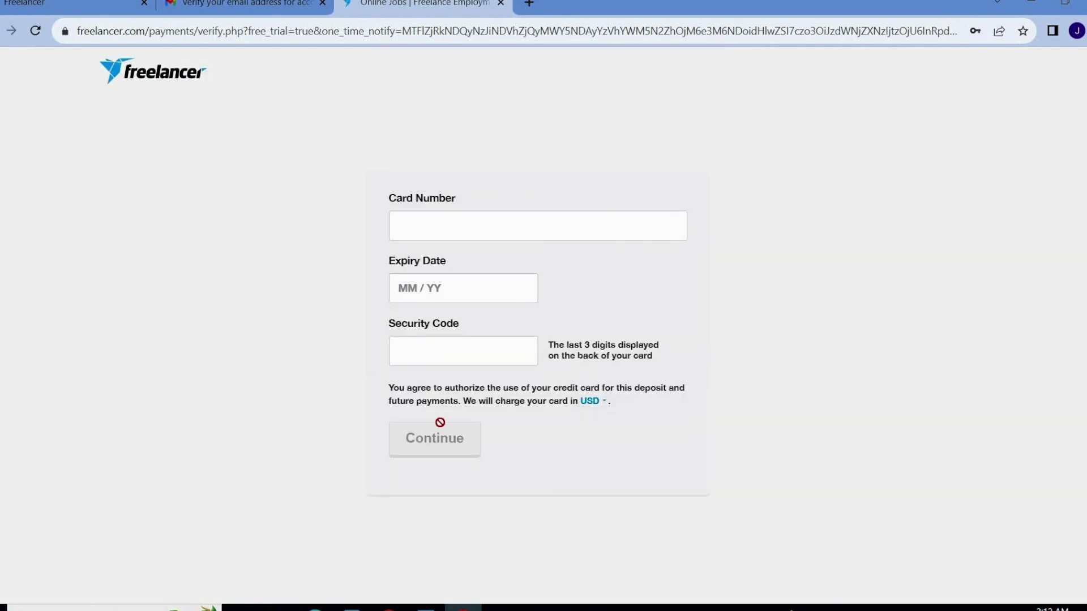